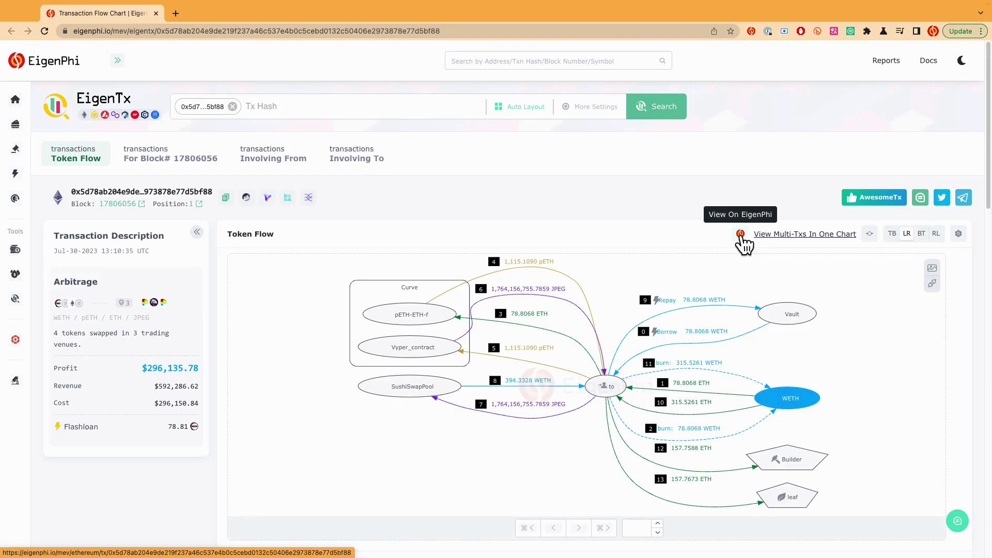
# - Open the transaction on EigenPhi, then the receiving bot contract's portfolio ($324,856.49 profit, 173 transactions)
pyautogui.click(741, 234)
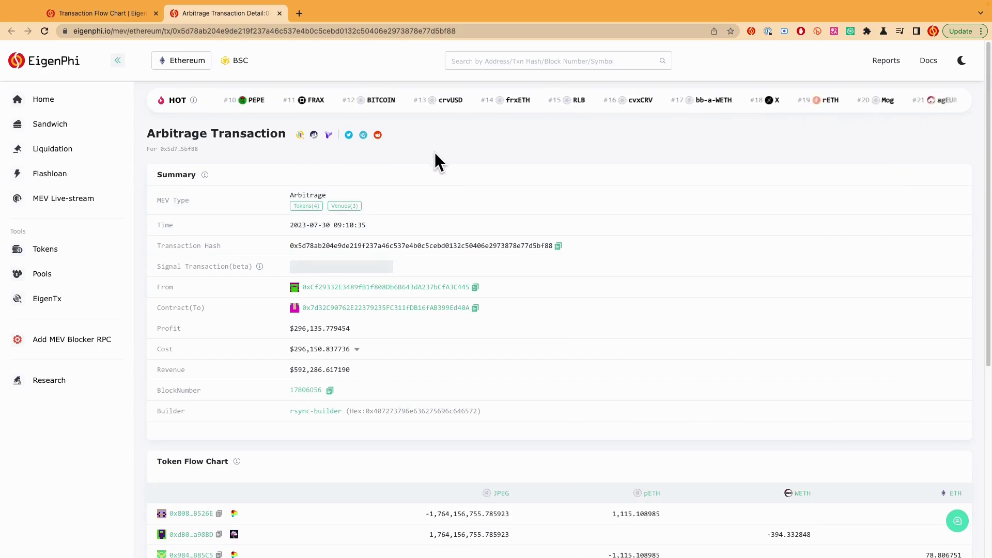
pyautogui.click(393, 311)
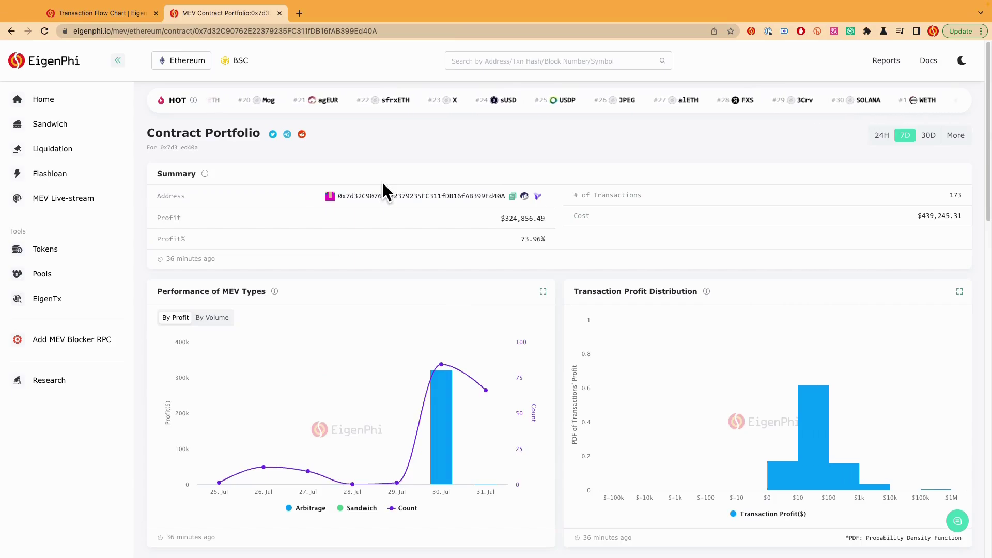
# - Scroll down past the charts to the Tx Profit table, led by the $296,135.78 arbitrage on 2023-07-30
pyautogui.scroll(-2, 393, 195)
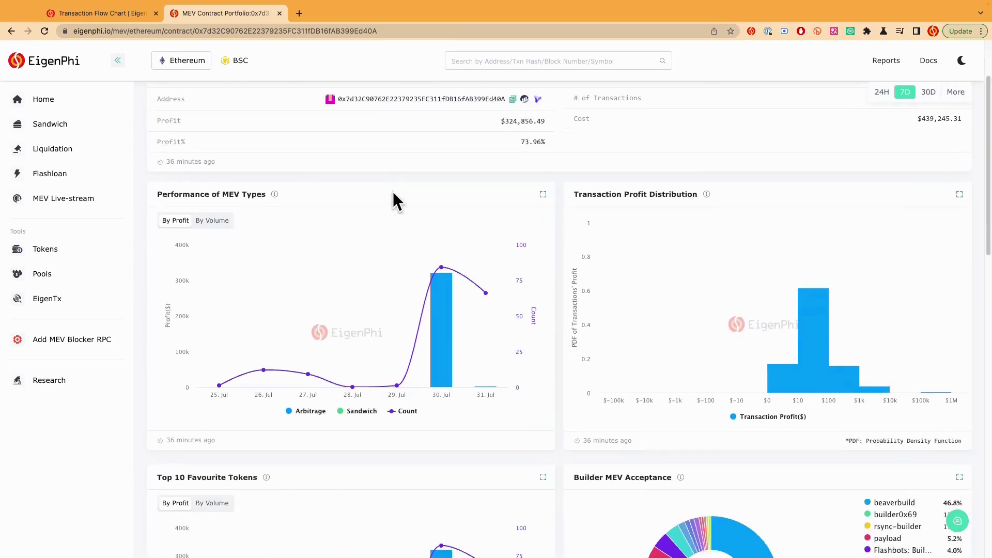
pyautogui.scroll(-12, 393, 192)
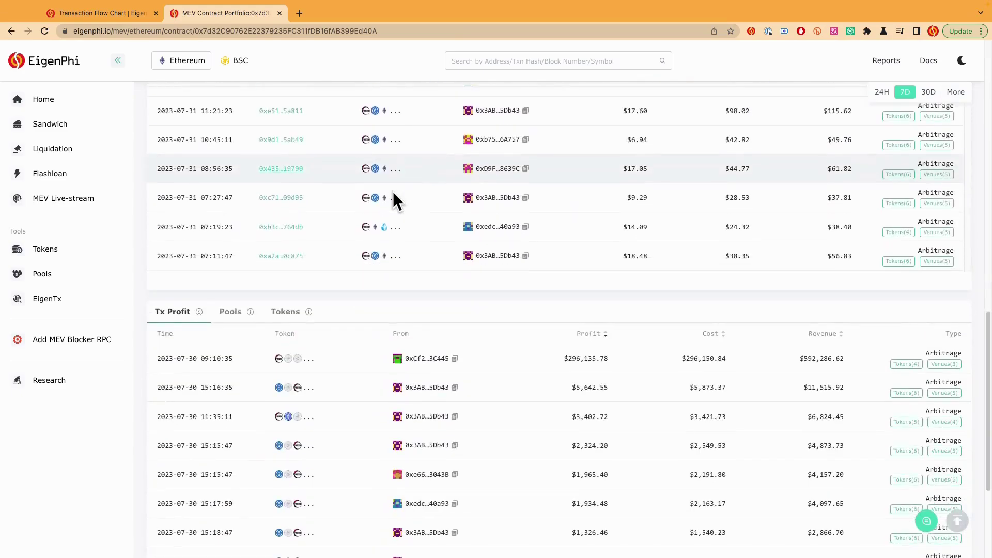
pyautogui.scroll(-1, 393, 192)
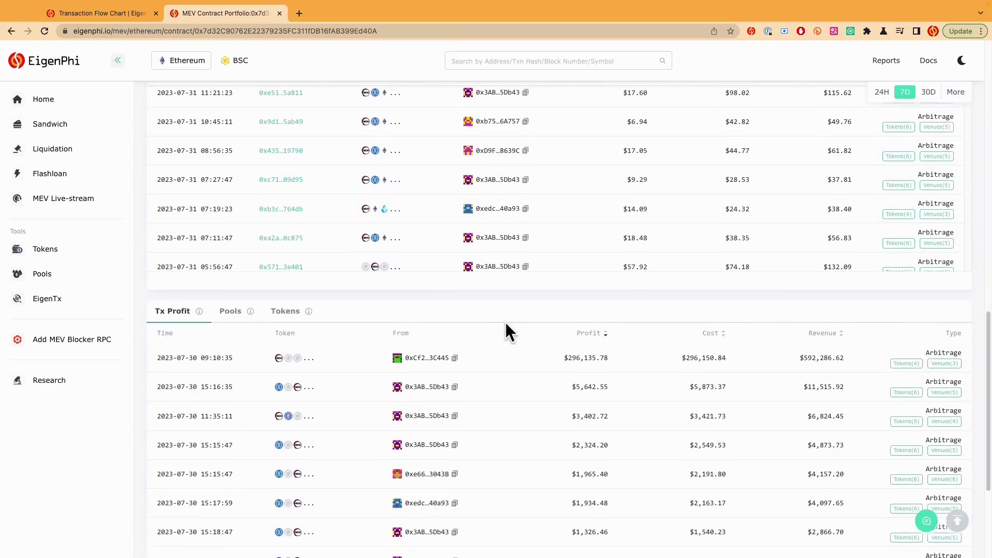
pyautogui.scroll(-1, 505, 322)
pyautogui.scroll(-3, 508, 332)
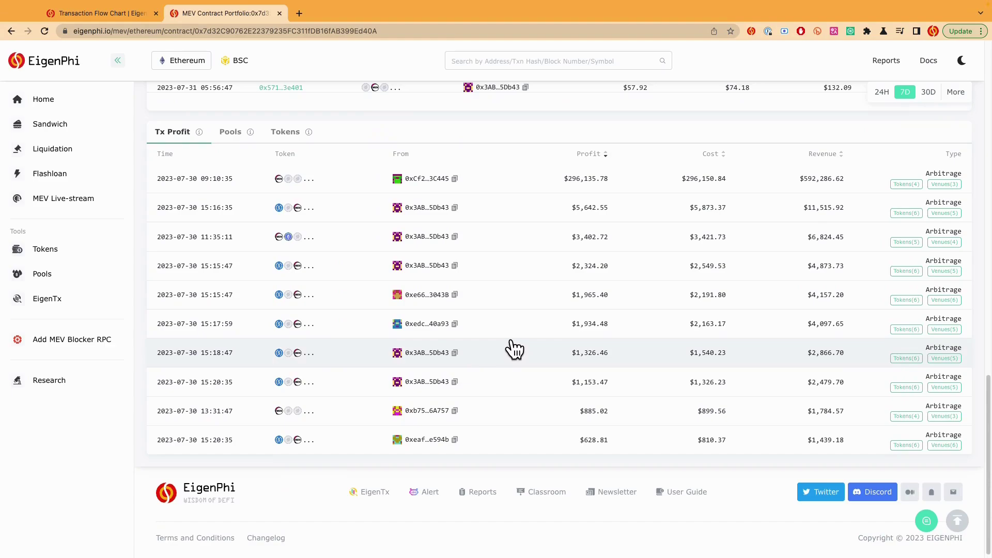
pyautogui.scroll(2, 514, 350)
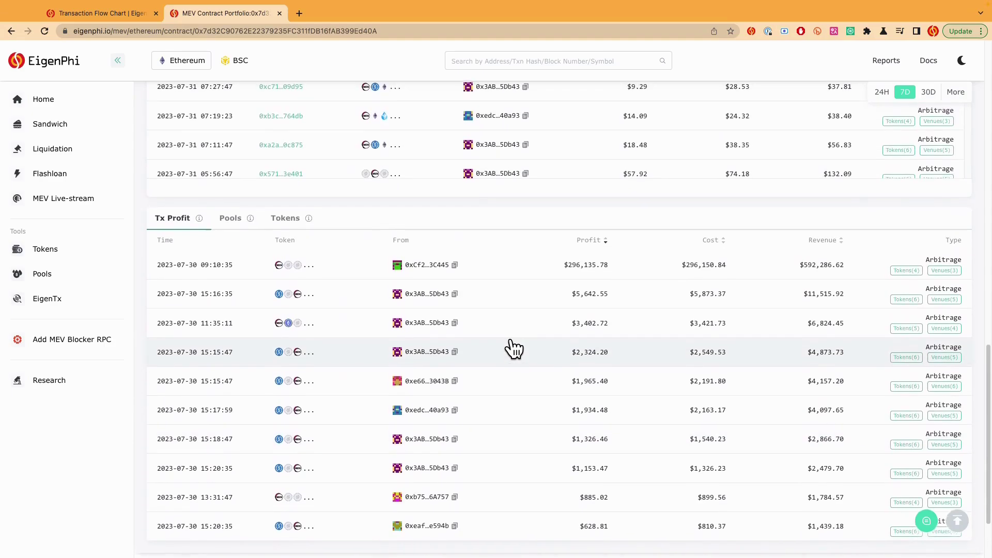
pyautogui.scroll(-2, 512, 348)
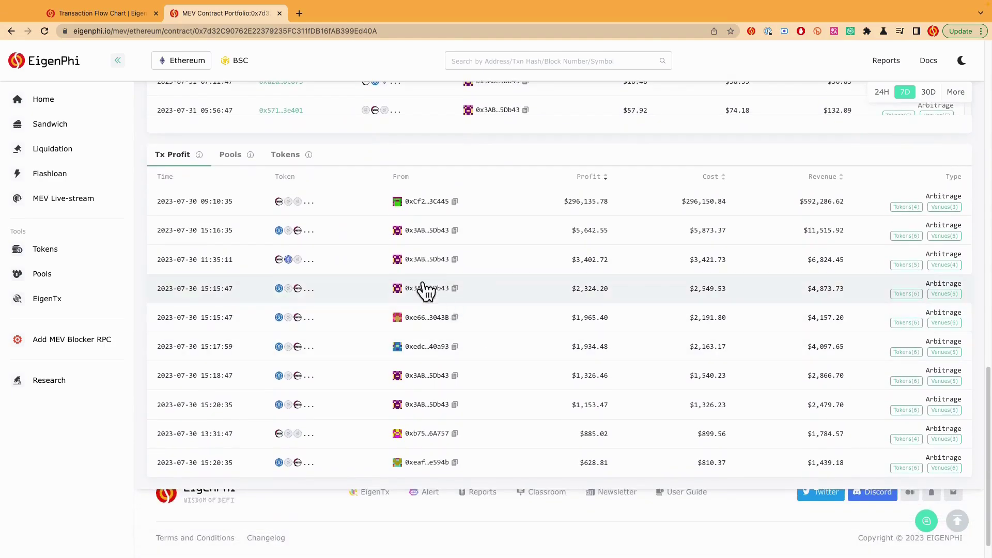
# - Open the $5,642.55 transaction from 15:16:35 and view its EigenTx token flow graph for block 17807871
pyautogui.click(346, 233)
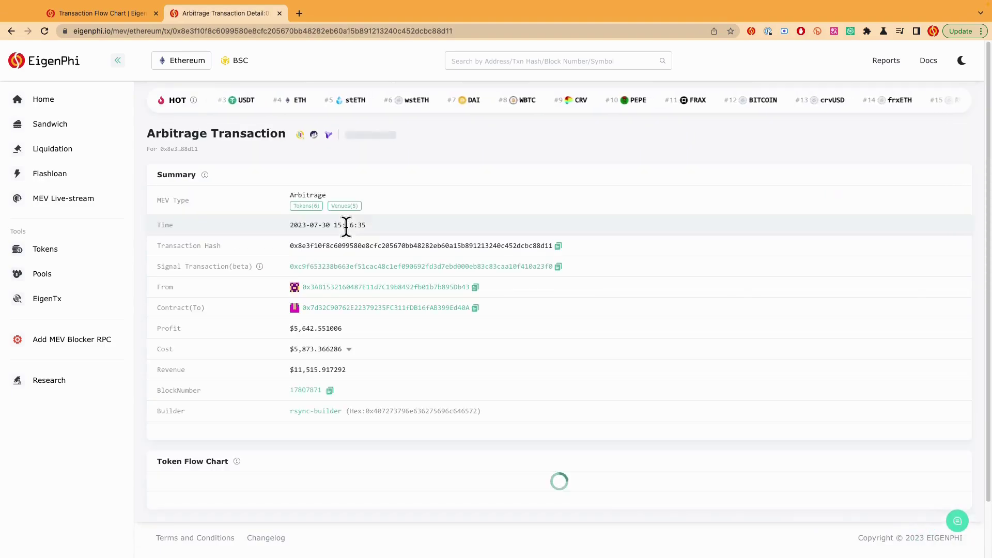
pyautogui.scroll(-1, 448, 170)
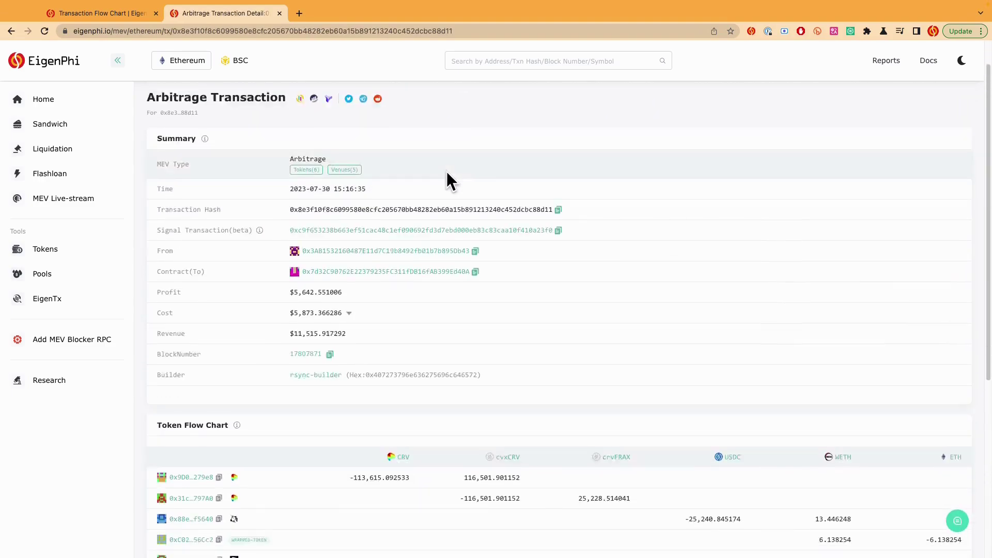
pyautogui.scroll(-3, 446, 176)
pyautogui.scroll(4, 444, 175)
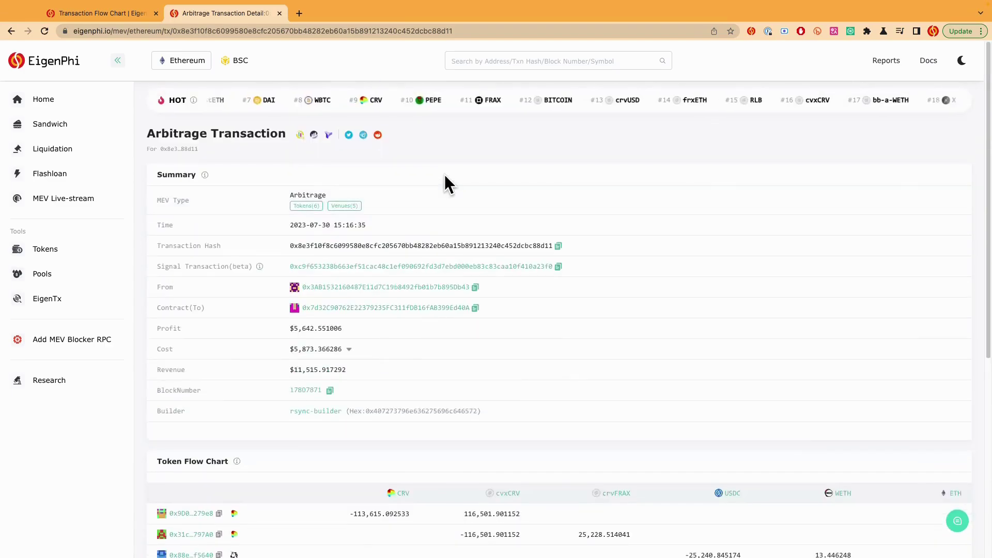
pyautogui.click(298, 136)
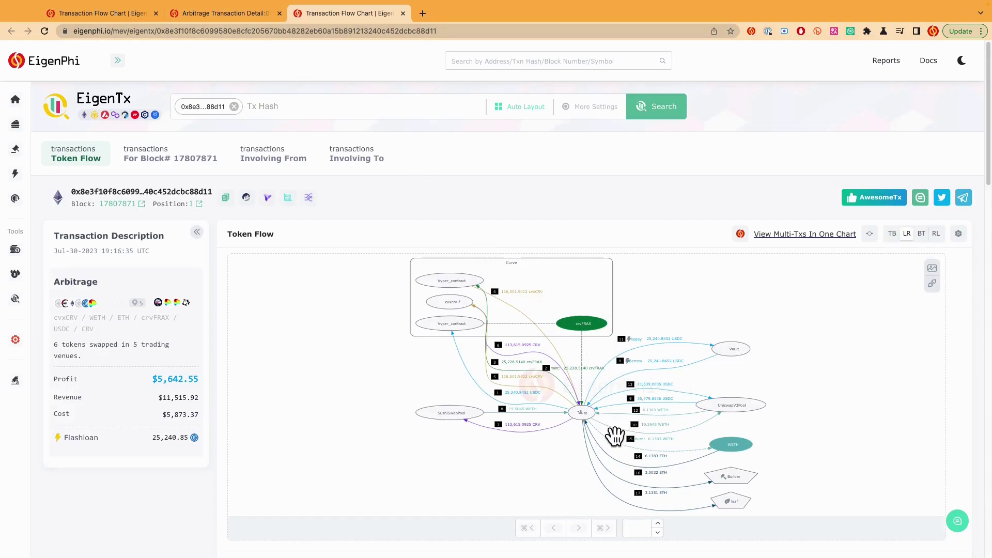
pyautogui.scroll(5, 675, 460)
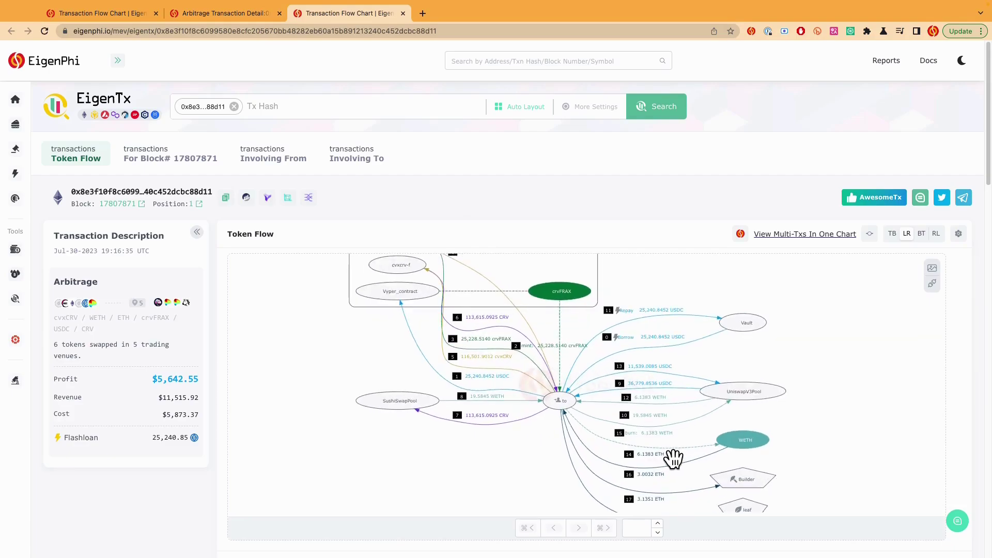
pyautogui.scroll(5, 673, 458)
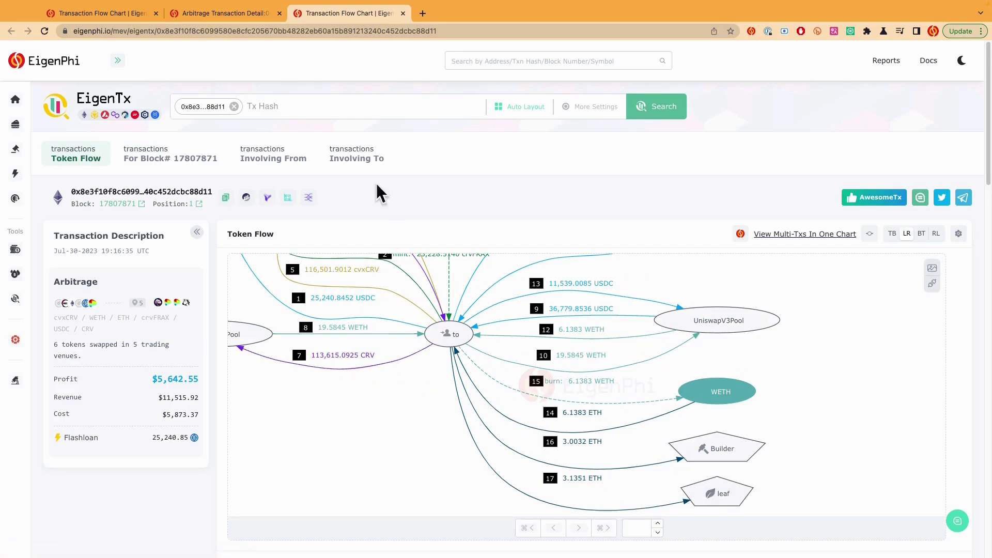
# - Return to the contract portfolio tab and scroll down to the favourite tokens, builder acceptance and Latest MEV sections
pyautogui.click(230, 13)
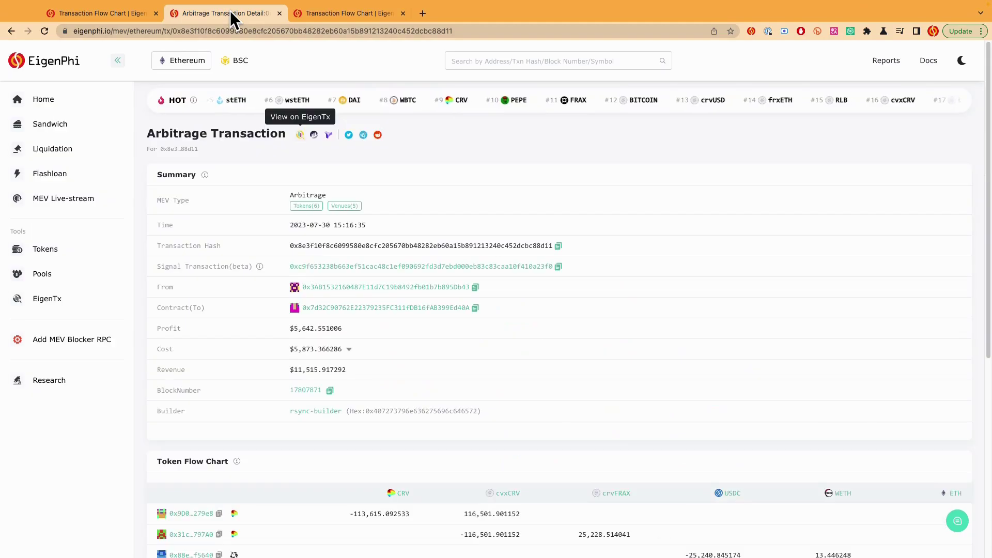
pyautogui.click(82, 15)
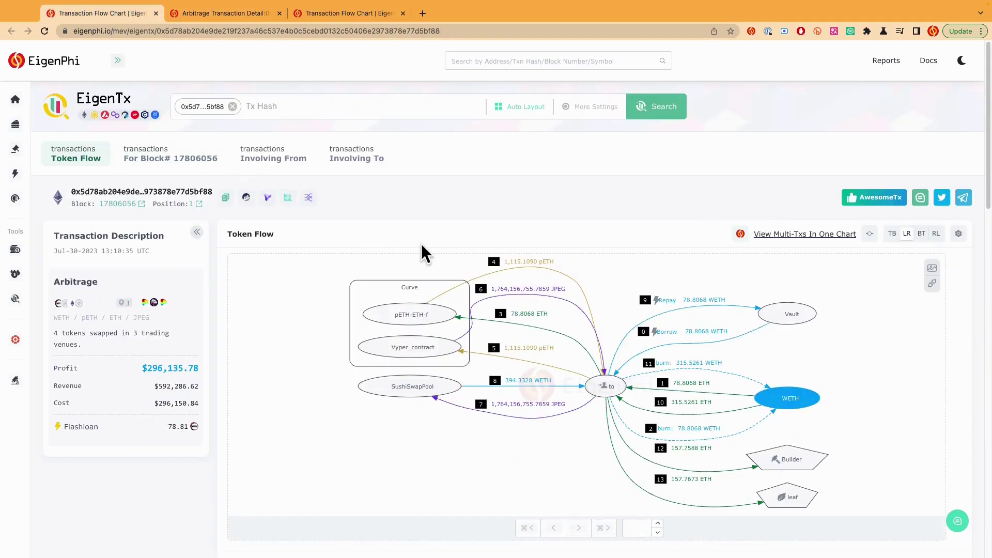
pyautogui.click(241, 14)
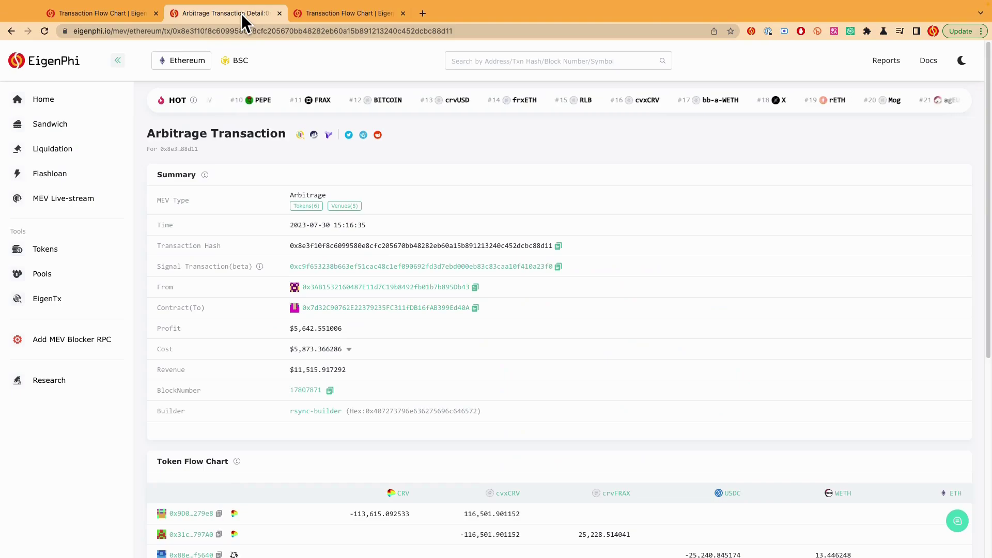
pyautogui.hscroll(-5, 223, 75)
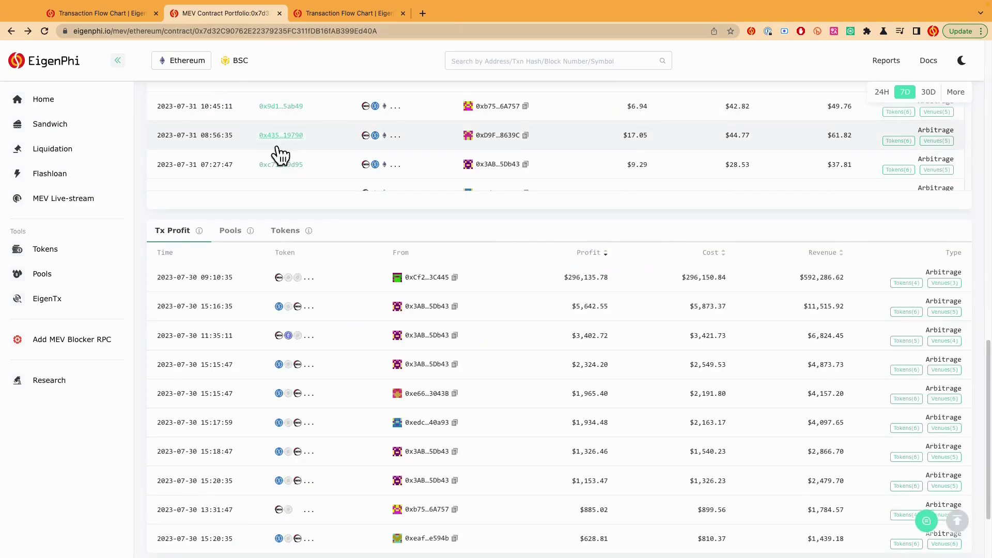
pyautogui.scroll(10, 430, 298)
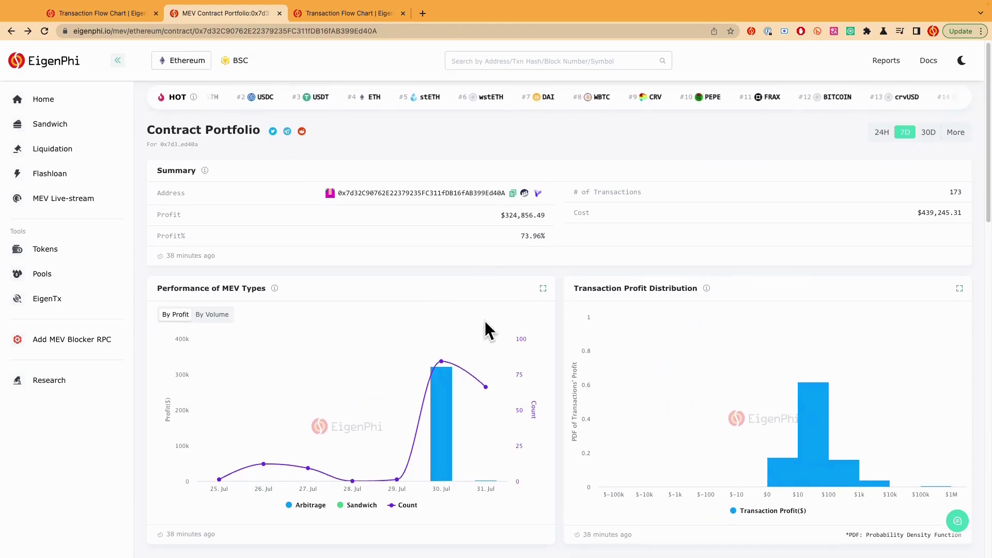
pyautogui.scroll(-3, 488, 331)
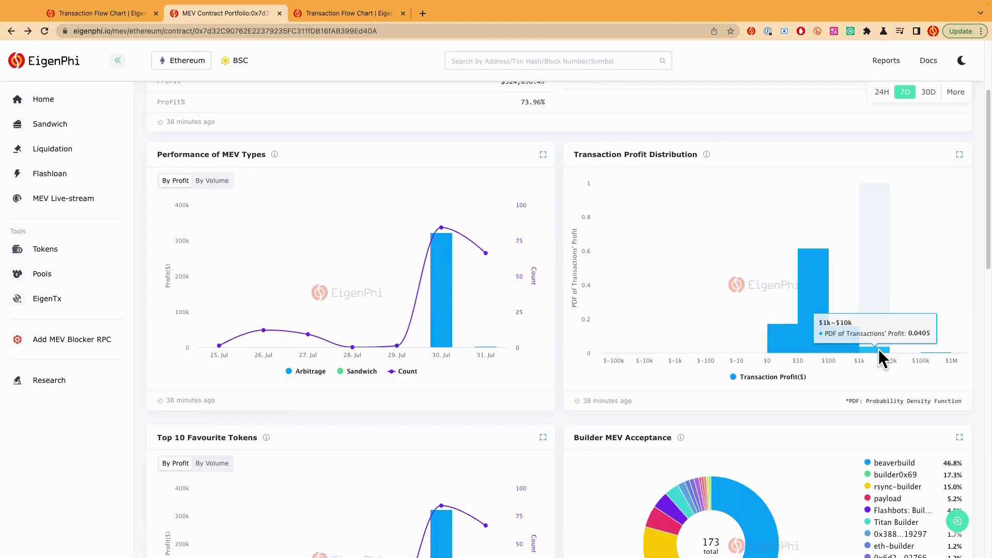
pyautogui.scroll(-2, 638, 436)
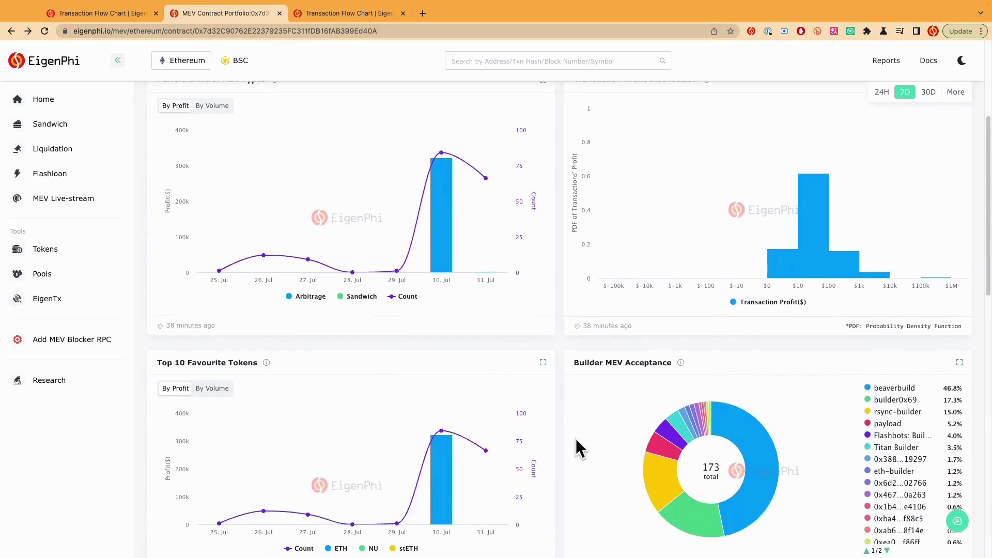
pyautogui.scroll(-5, 566, 437)
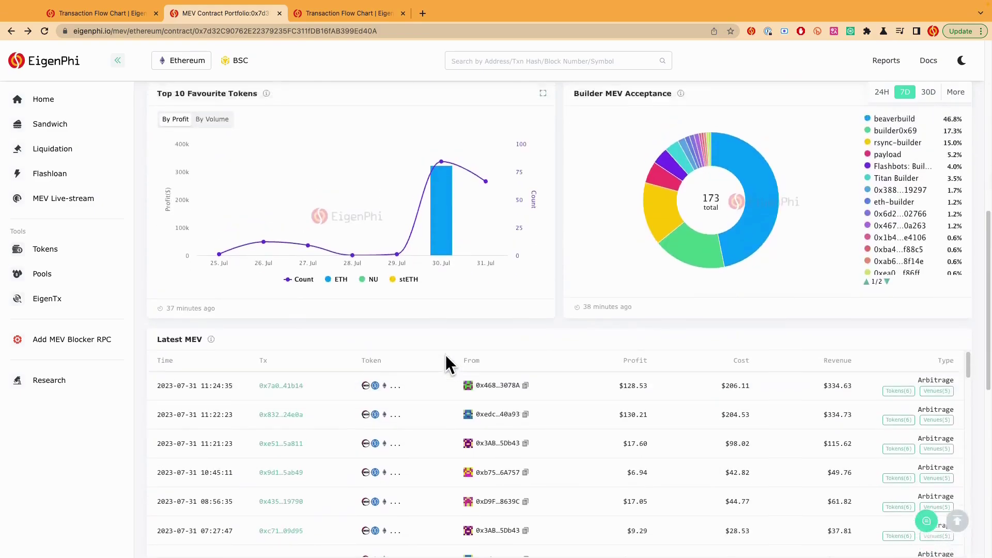
pyautogui.scroll(1, 446, 356)
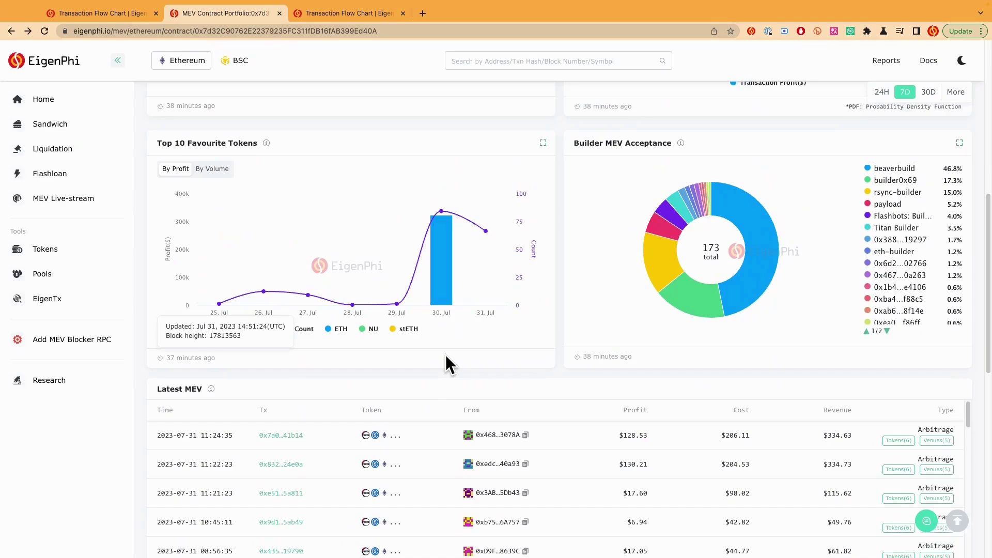
# - Switch the Top 10 Favourite Tokens chart to By Volume and check the Builder MEV Acceptance donut breakdown
pyautogui.click(213, 170)
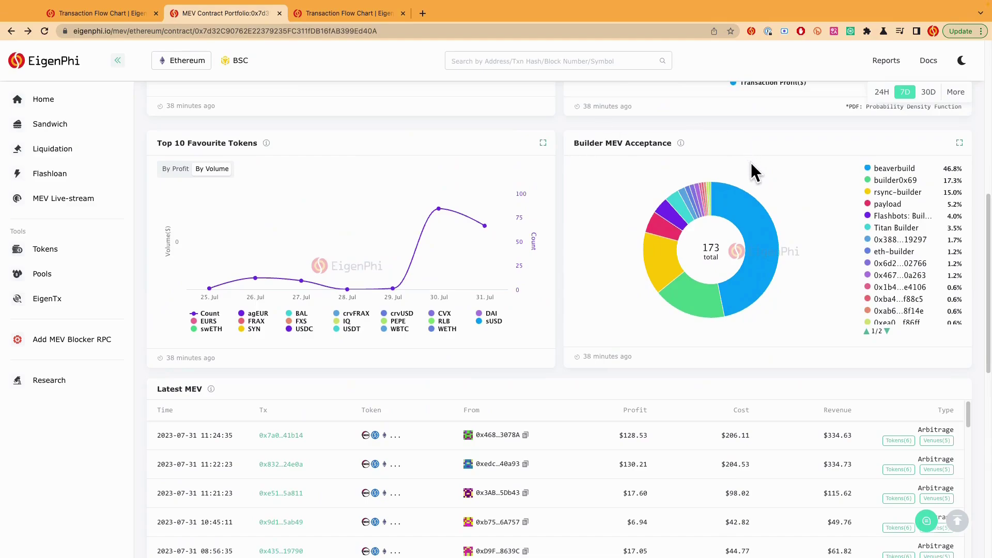
pyautogui.moveTo(763, 235)
# - Go back to the first flow chart tab and load transaction 0x0774…adb22's token flow from its pasted URL
pyautogui.click(357, 14)
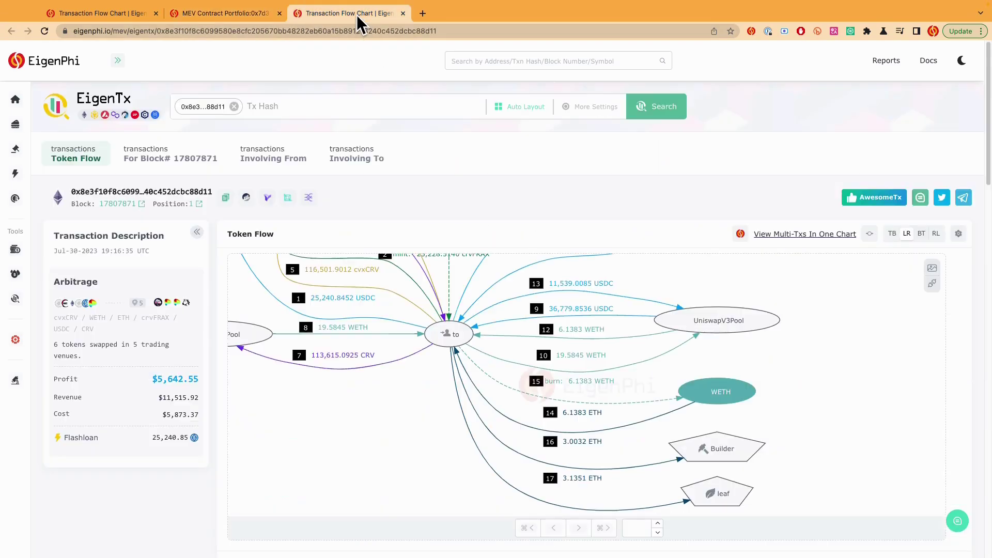
pyautogui.click(91, 13)
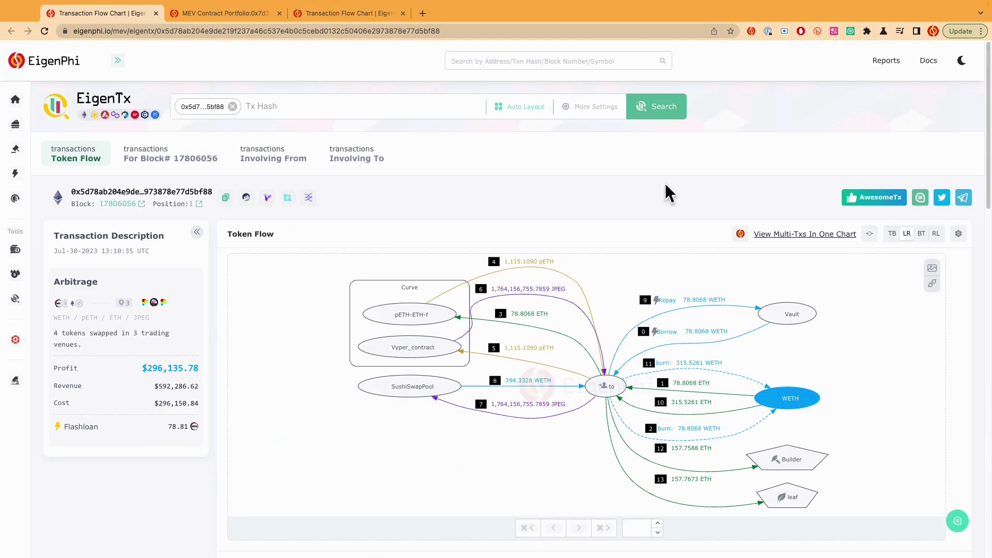
pyautogui.click(540, 32)
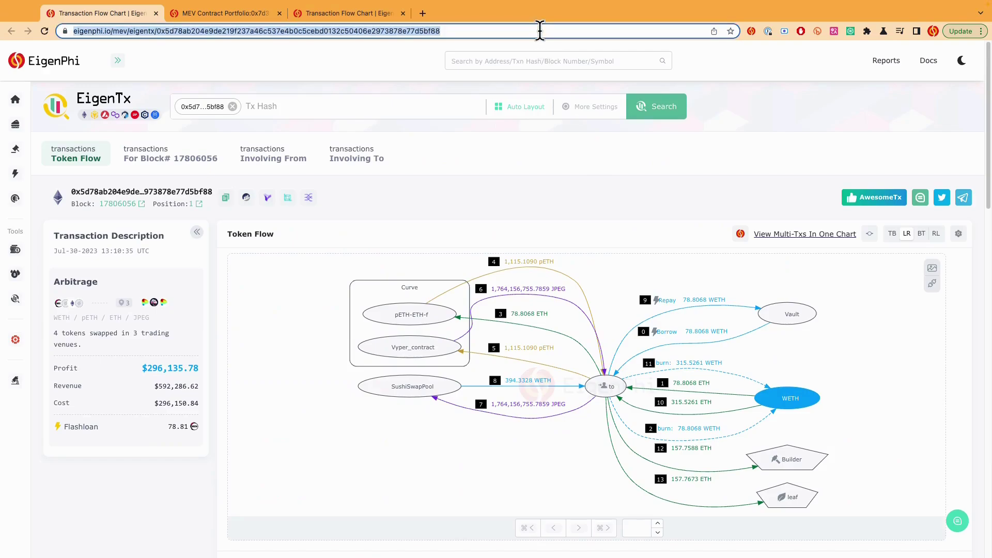
pyautogui.press('super+v')
pyautogui.press('Return')
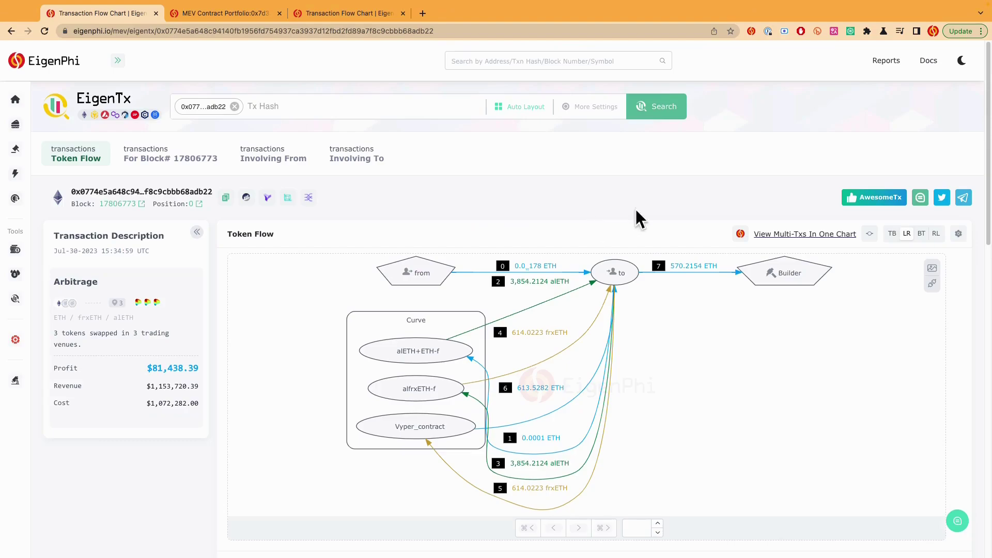
# - Open receiving contract 0x000…Cd248's portfolio, collapse the sidebar and scroll to its Tx Profit table
pyautogui.click(740, 234)
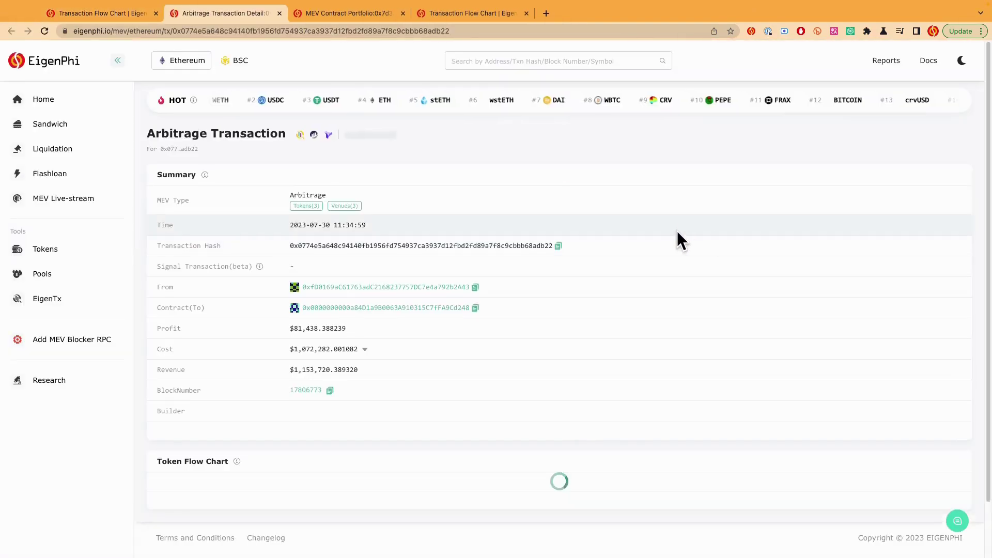
pyautogui.click(457, 309)
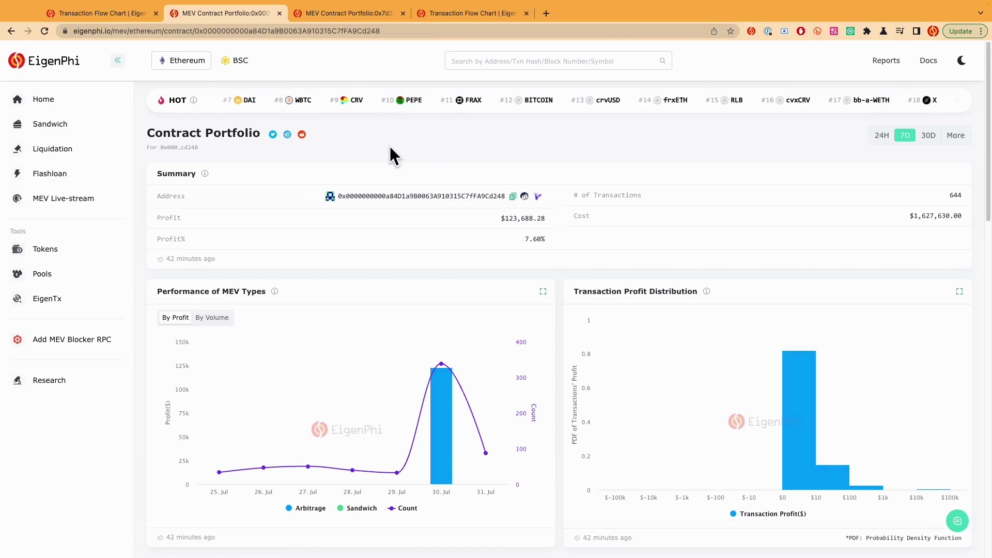
pyautogui.click(117, 61)
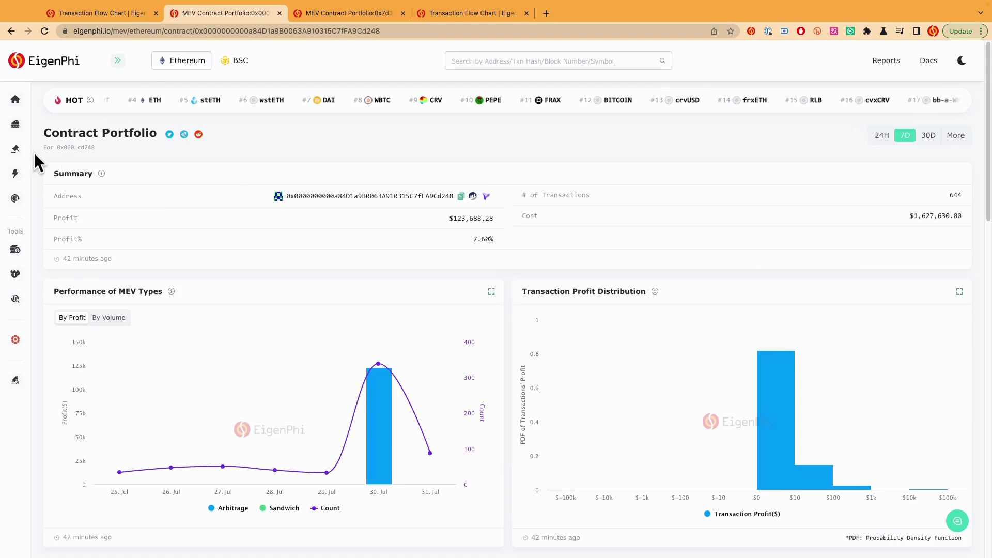
pyautogui.scroll(-20, 34, 153)
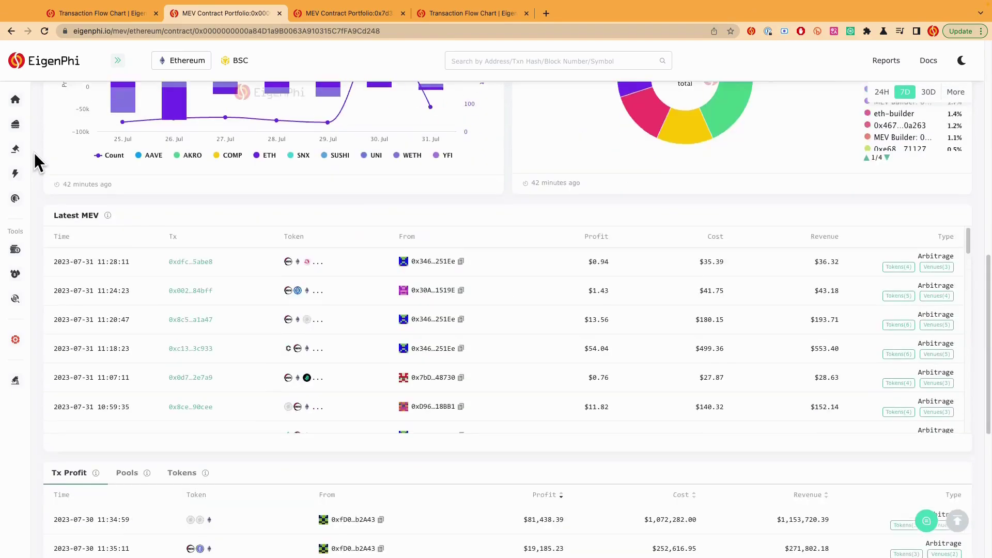
pyautogui.scroll(-3, 34, 153)
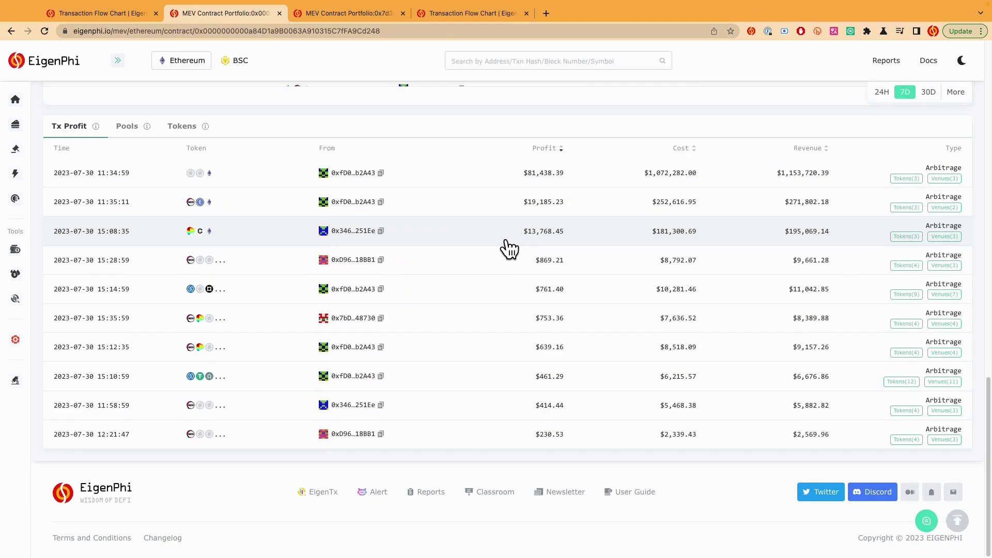
pyautogui.click(506, 241)
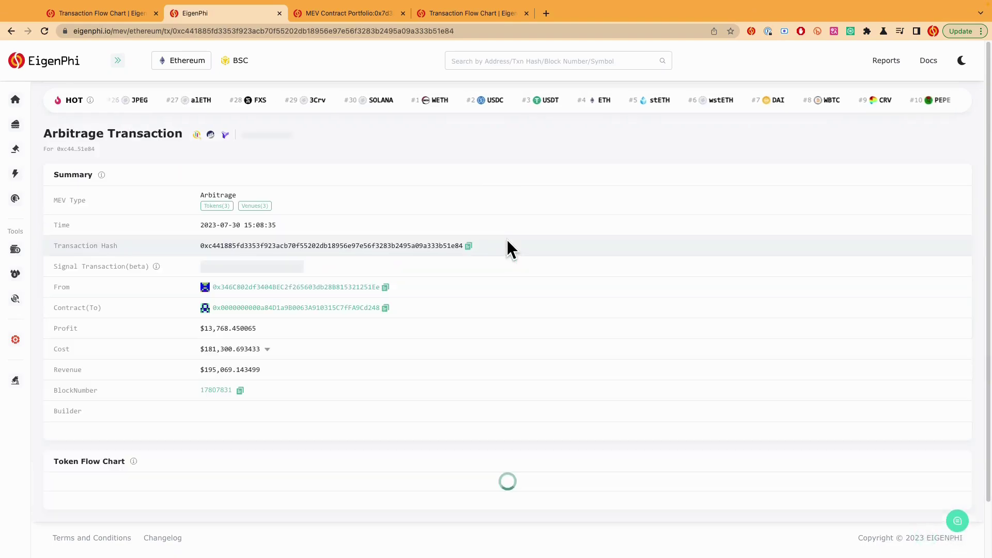
pyautogui.scroll(-3, 516, 253)
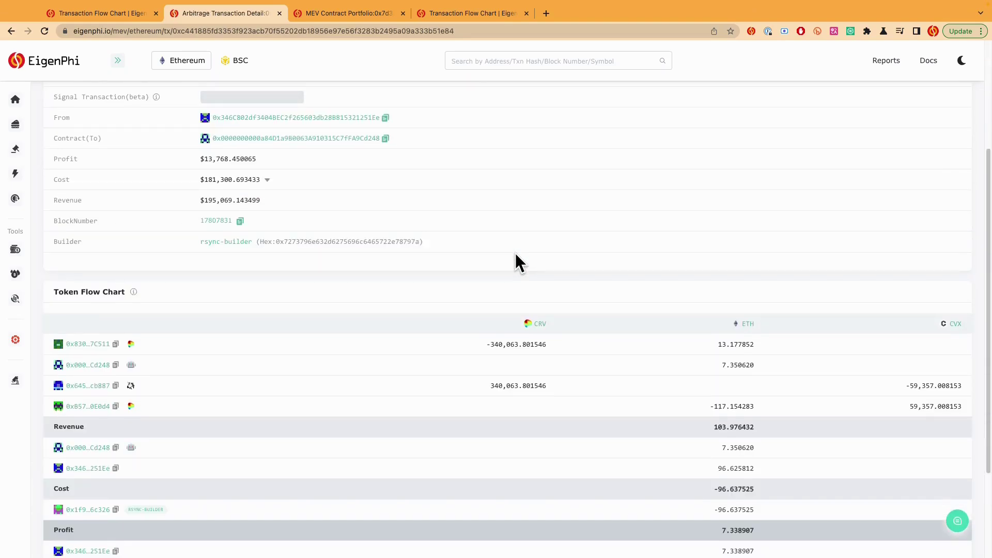
pyautogui.scroll(-3, 516, 252)
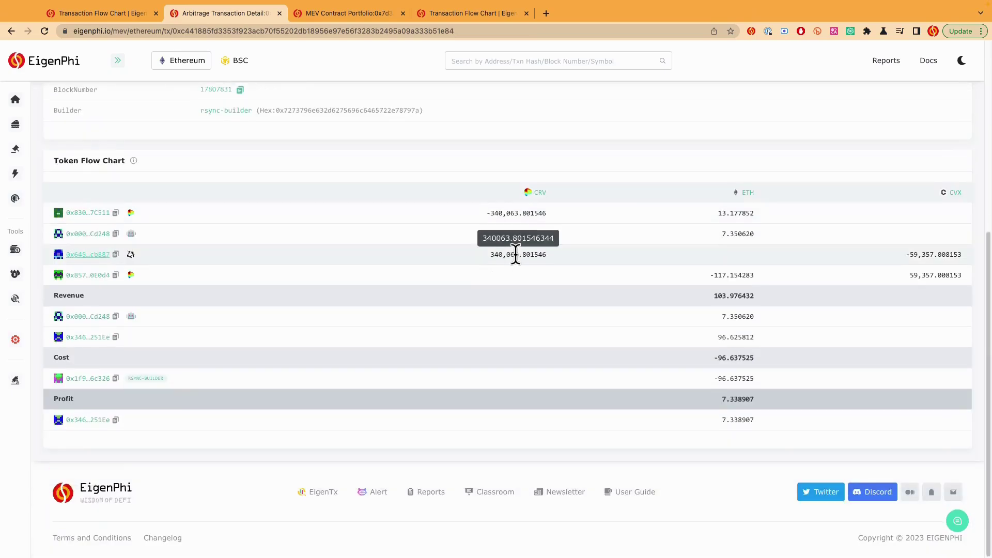
pyautogui.scroll(6, 514, 255)
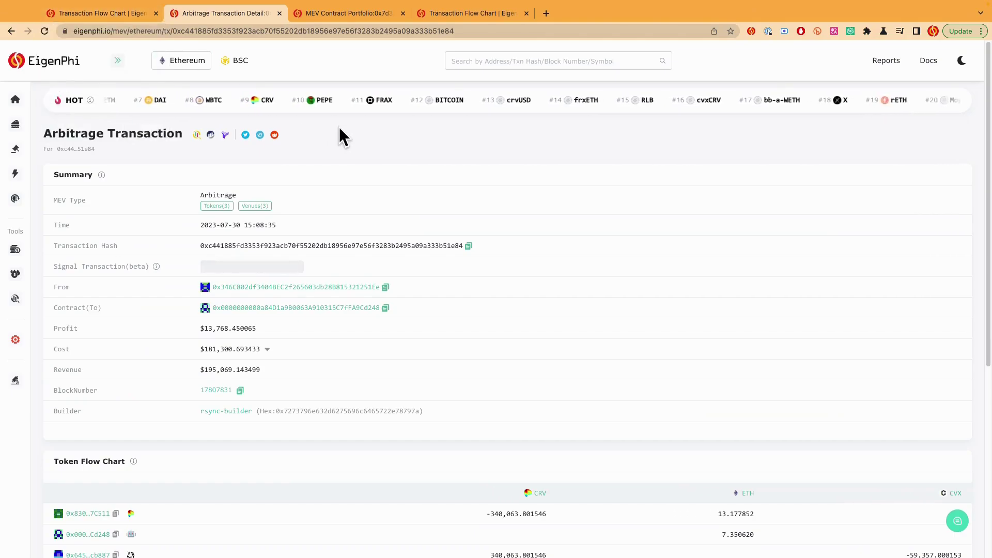
# - Open the EigenTx token flow graph for the $13,768.45 transaction 0xc44…51e84
pyautogui.click(197, 136)
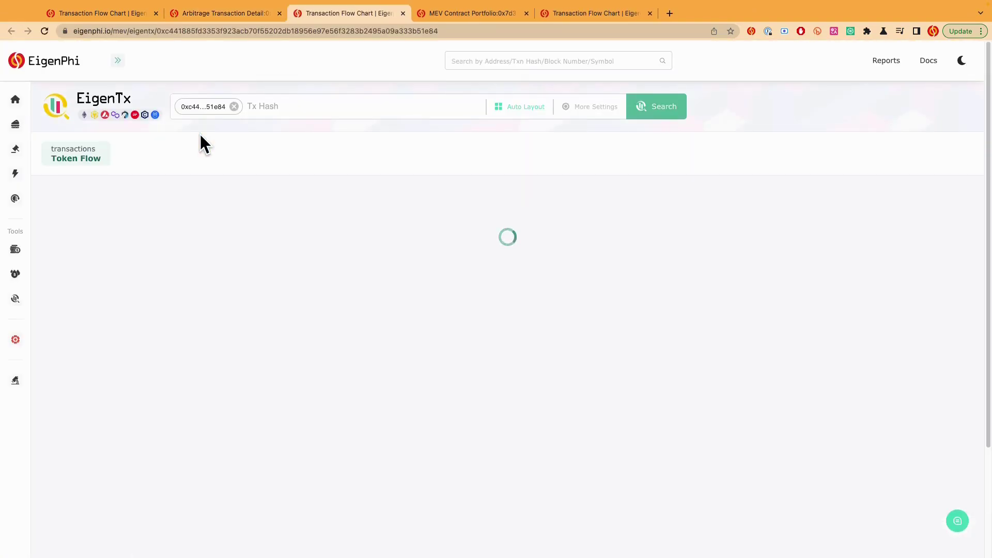